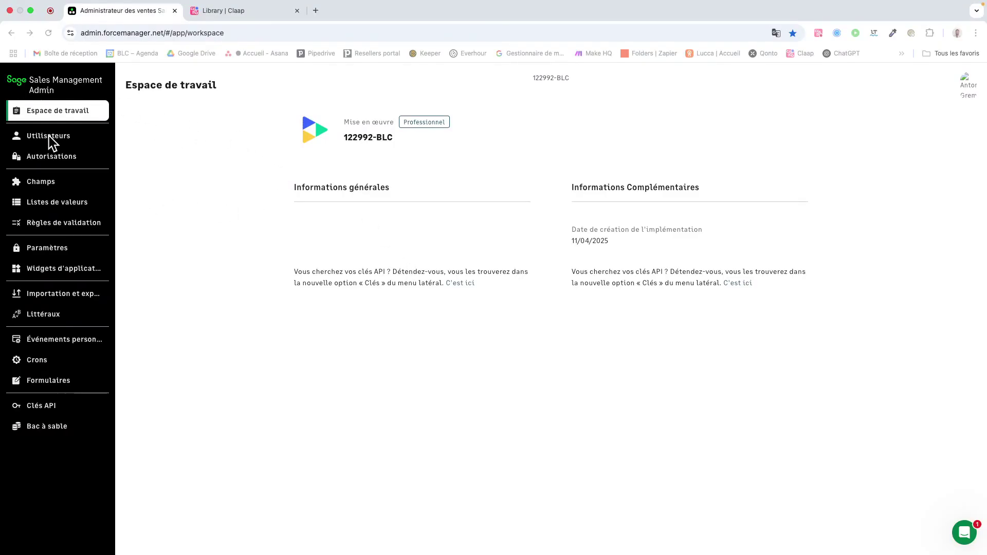
Open the Champs page and examine the Comptes fields, comparing the standard fields with the custom ones and their data types.
click(38, 184)
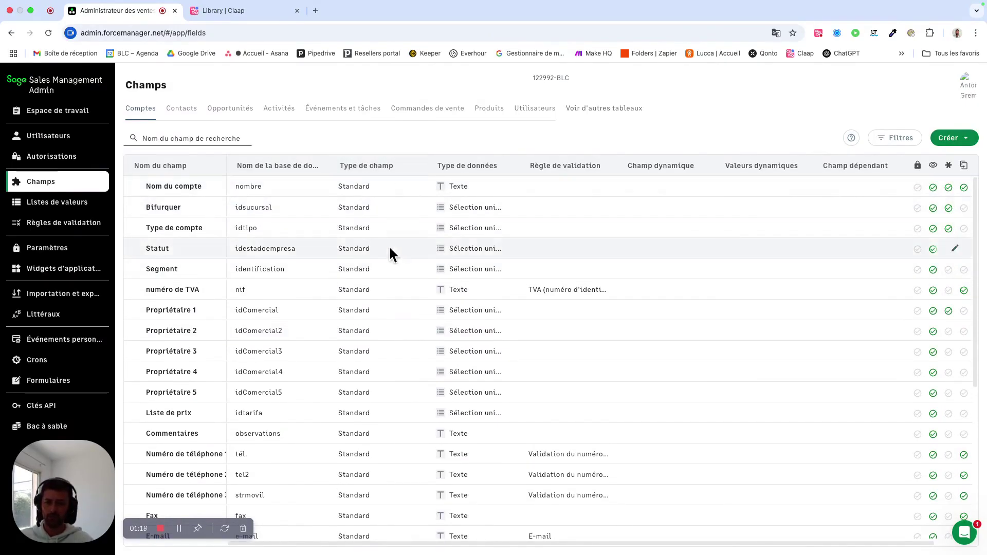
scroll(390, 245, down, 5)
scroll(391, 247, up, 5)
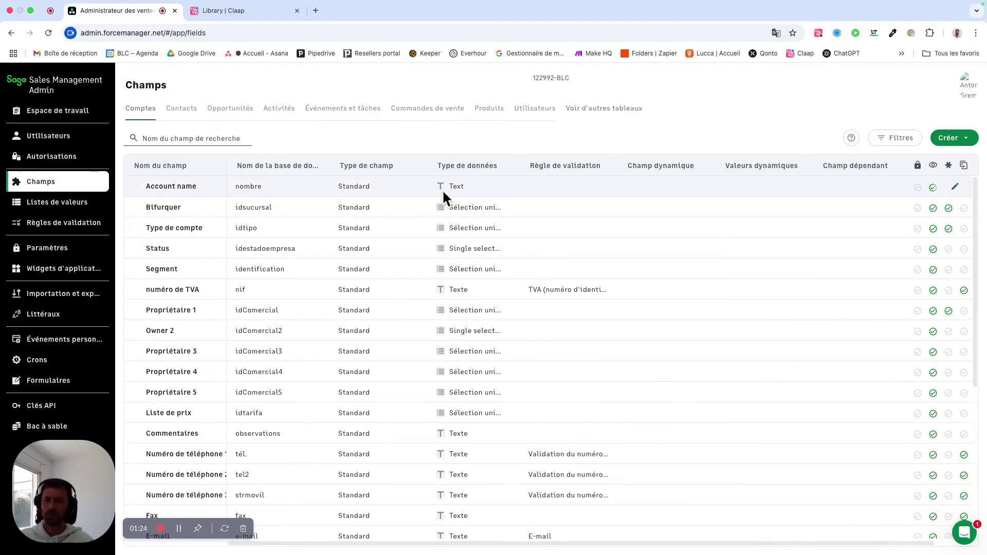
scroll(478, 203, down, 1)
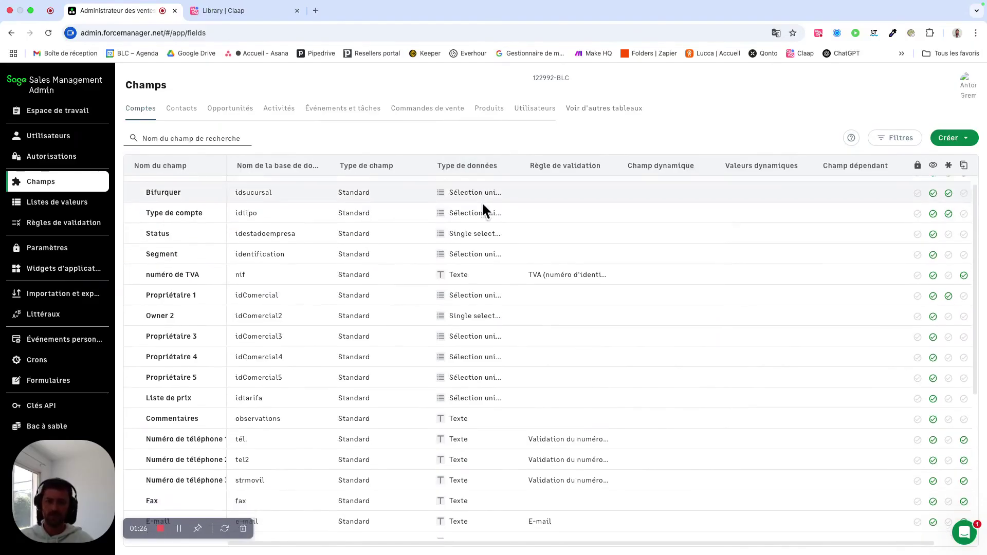
scroll(473, 201, down, 1)
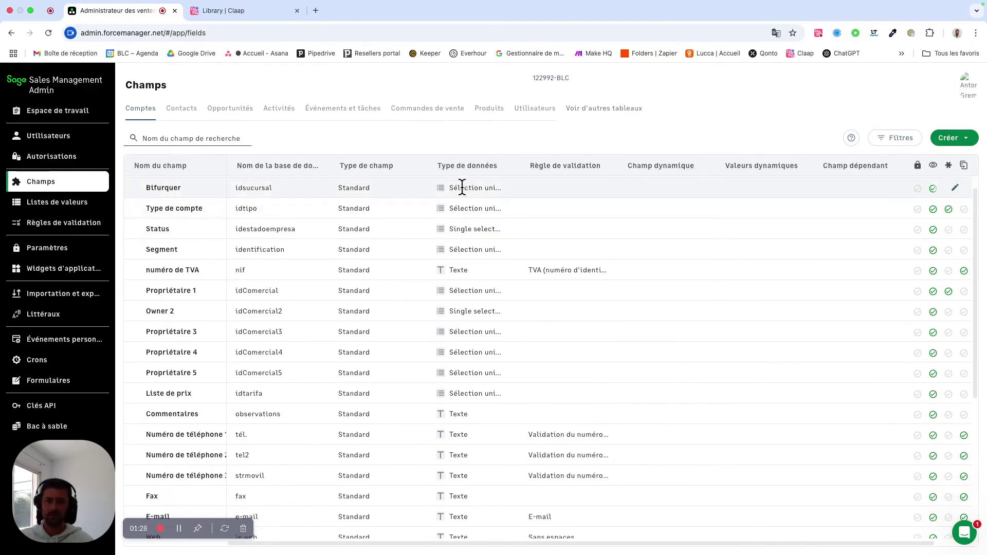
scroll(491, 272, down, 8)
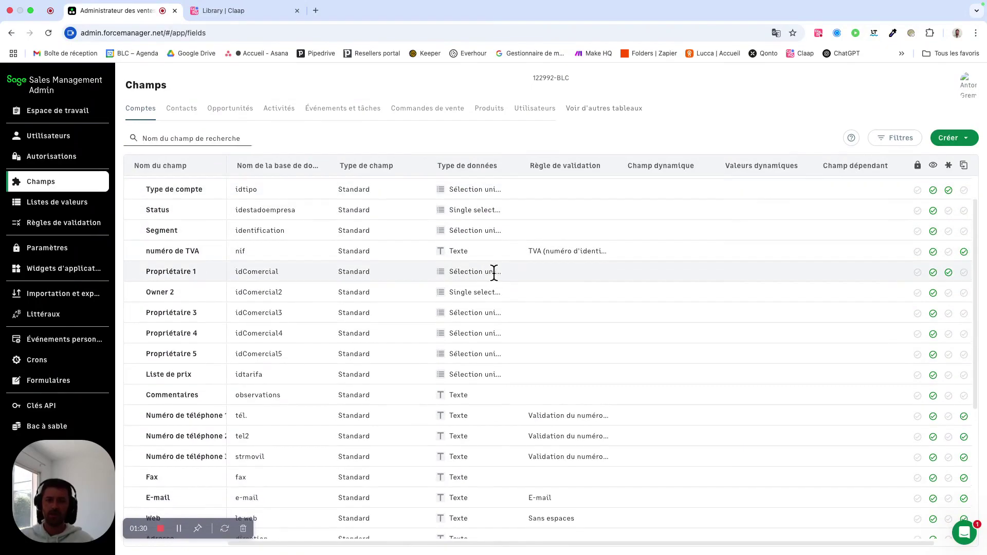
scroll(500, 283, up, 3)
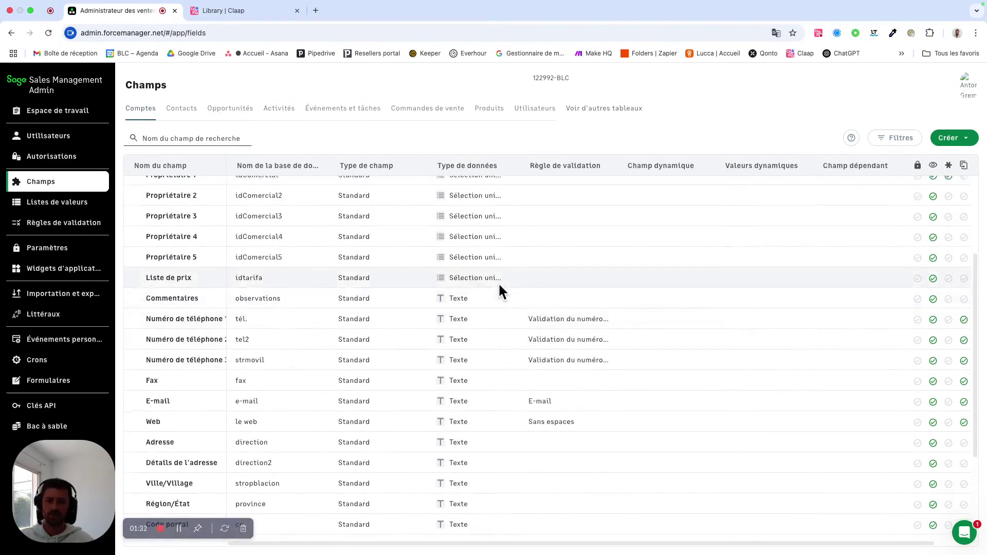
scroll(487, 329, down, 6)
scroll(493, 334, up, 10)
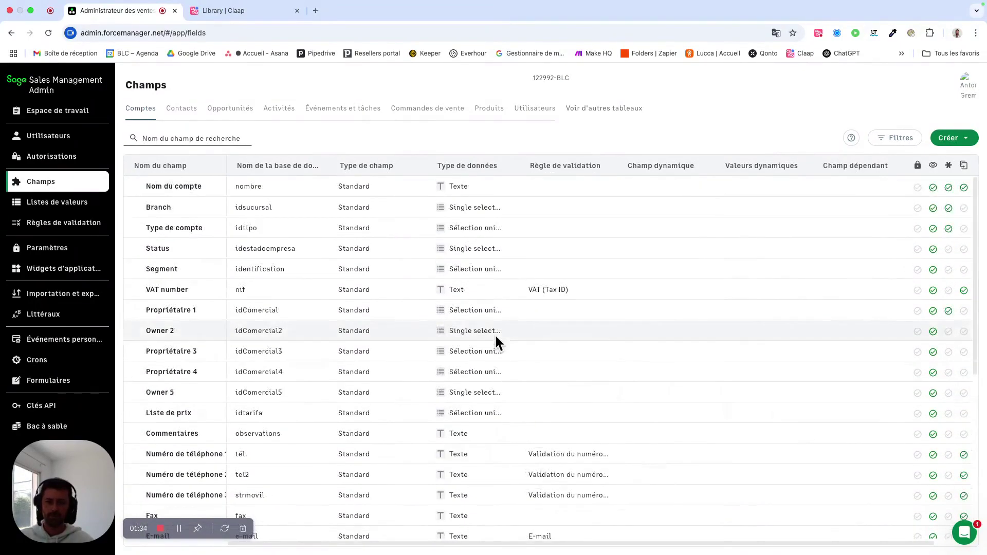
scroll(513, 322, down, 8)
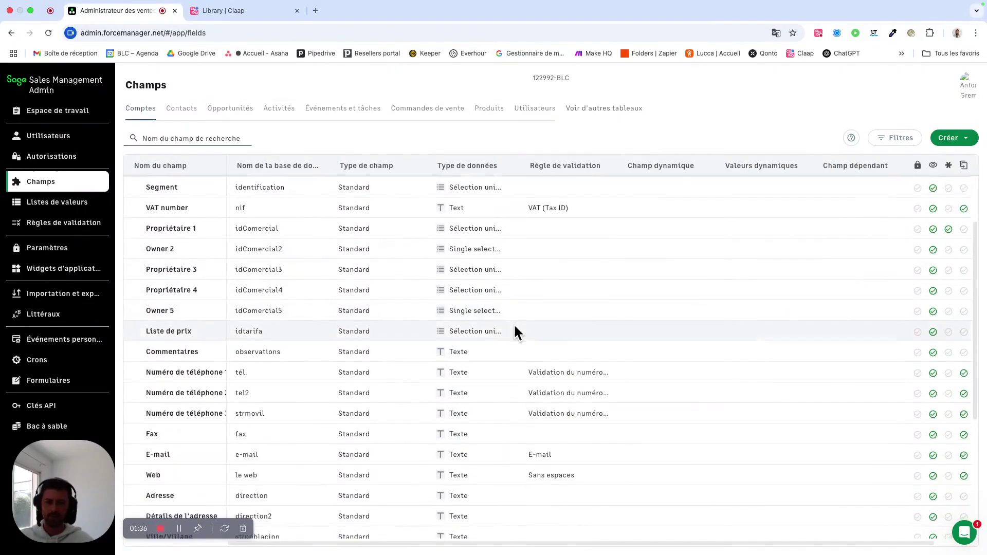
scroll(514, 324, down, 1)
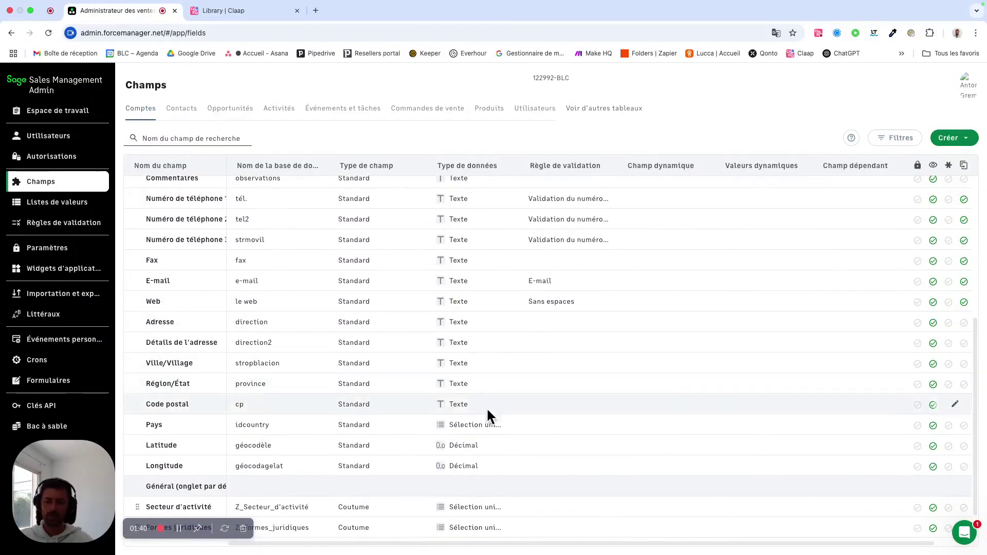
scroll(475, 442, down, 1)
scroll(484, 458, down, 1)
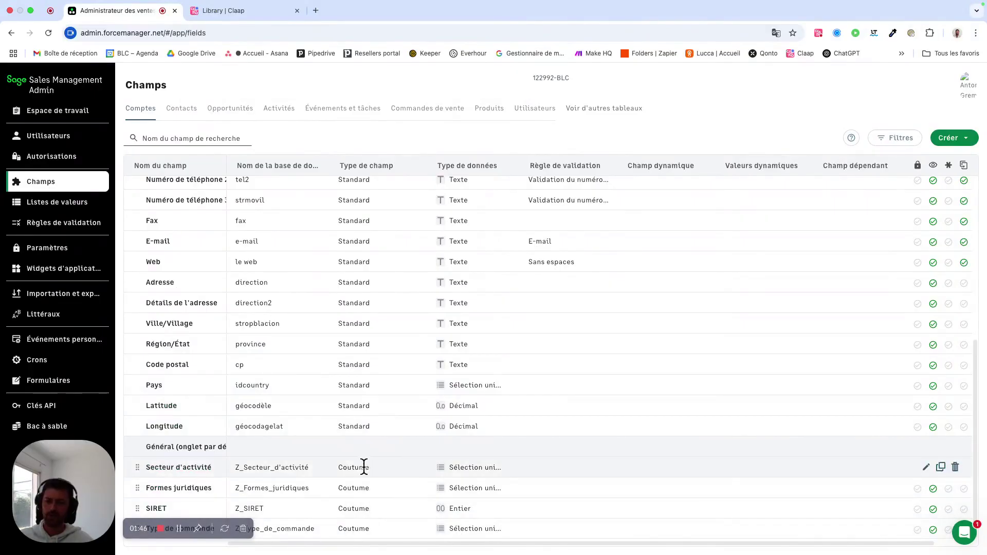
drag(337, 468, 369, 471)
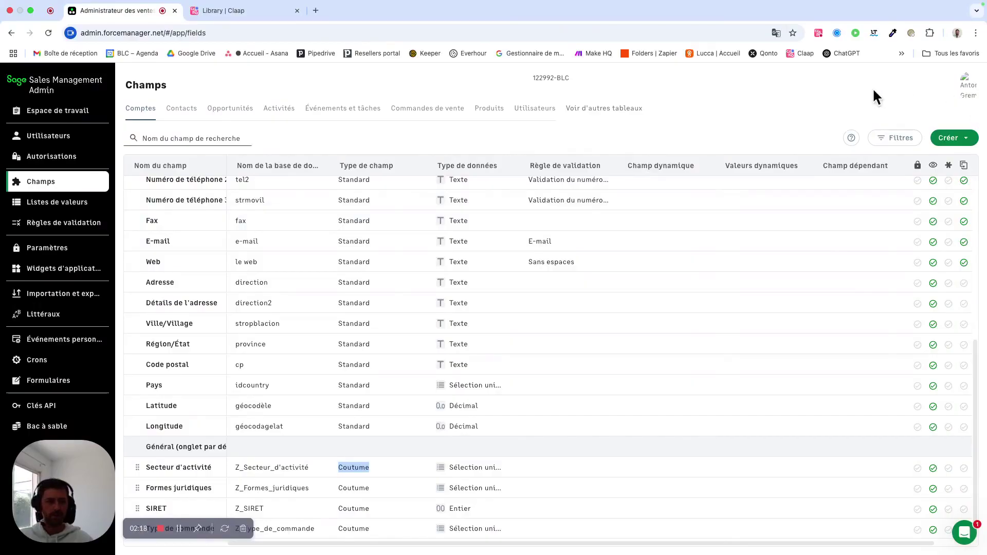
Start a new field for the Comptes entity in the Général section and name it "Client actif".
click(952, 142)
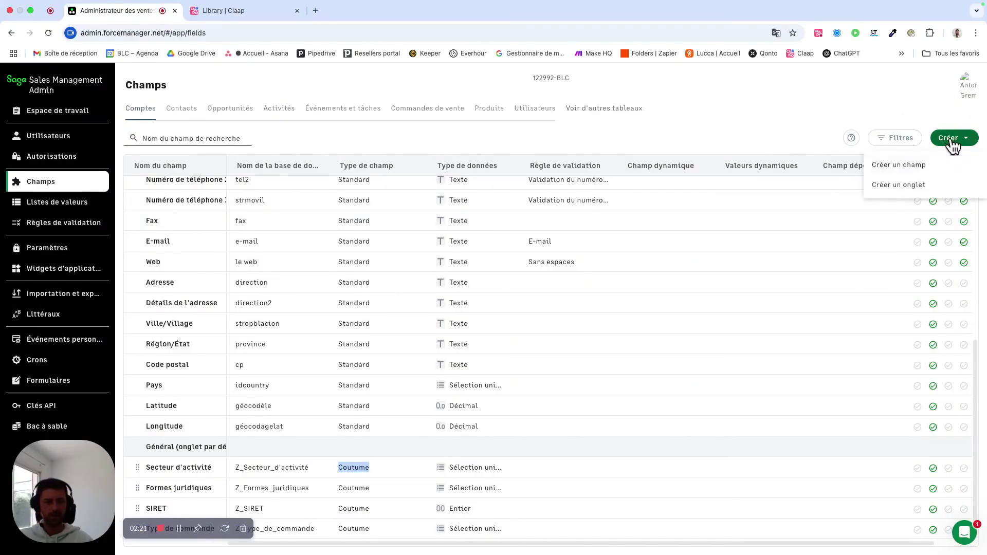
click(901, 166)
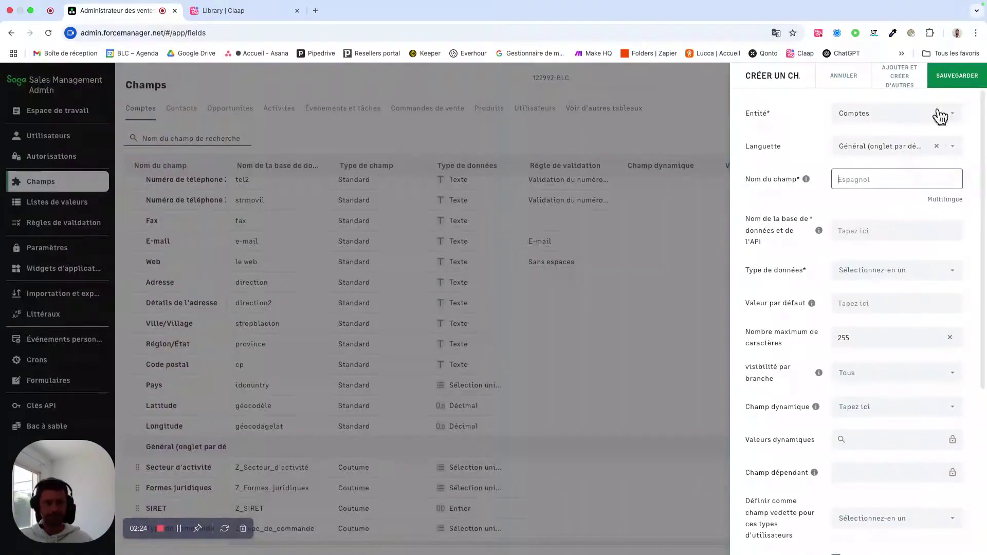
click(886, 119)
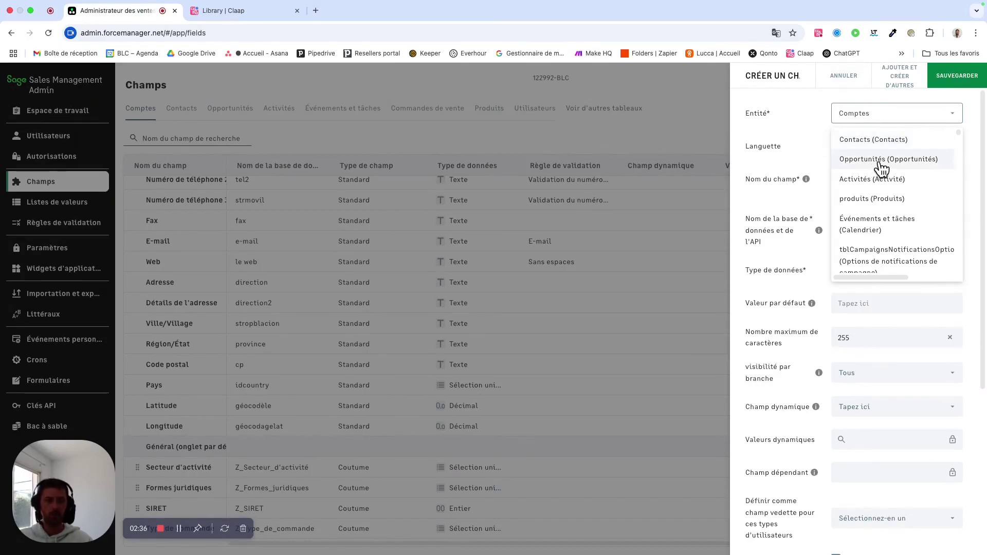
click(803, 113)
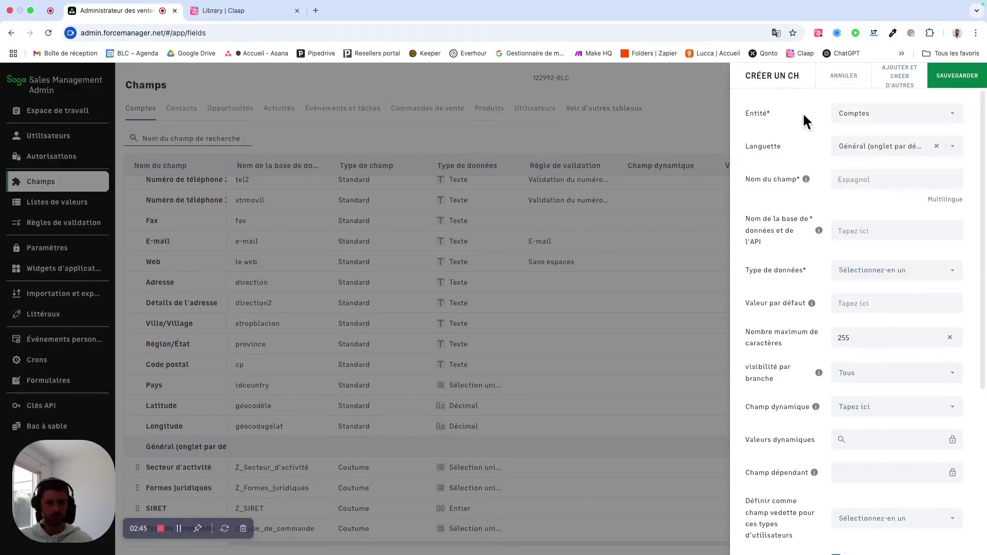
click(879, 181)
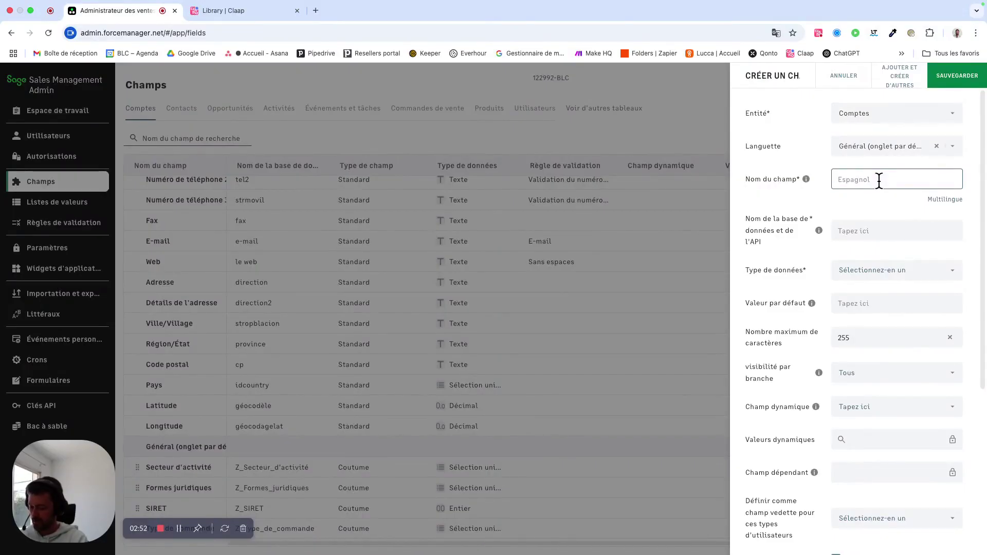
text(Cline)
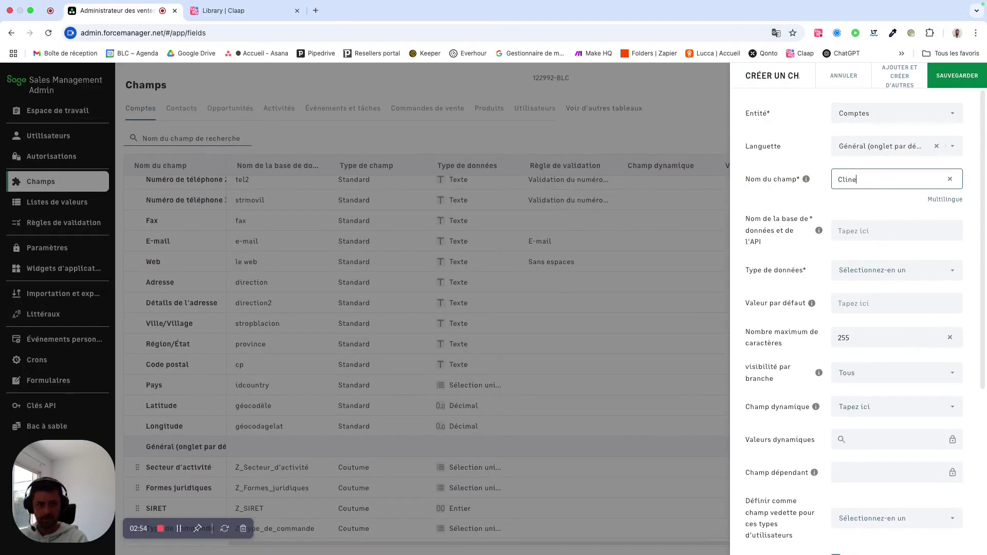
key(BackSpace)
key(BackSpace)
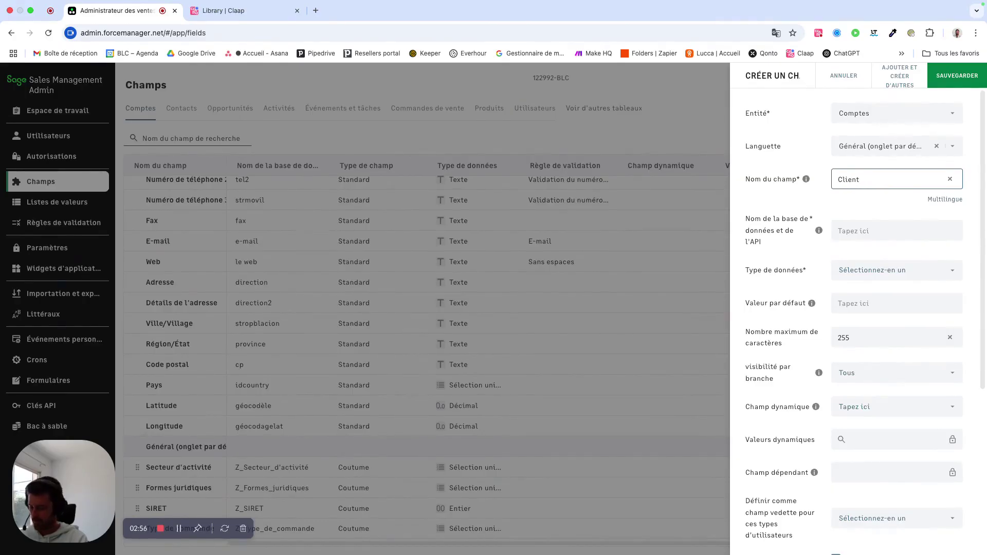
text(ent actif)
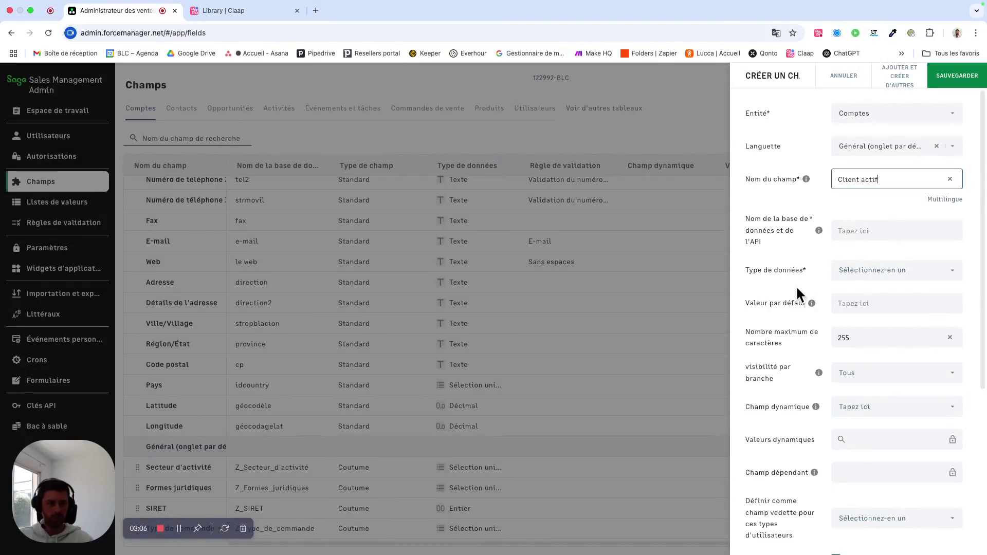
Set the Client actif field's data type to Sélection unique and start creating a new value list for it.
click(925, 272)
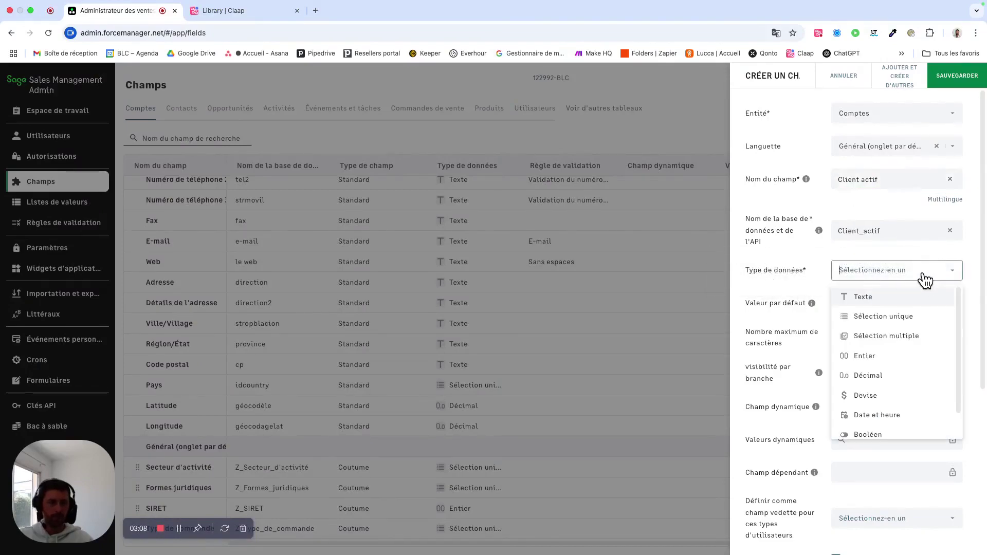
click(900, 319)
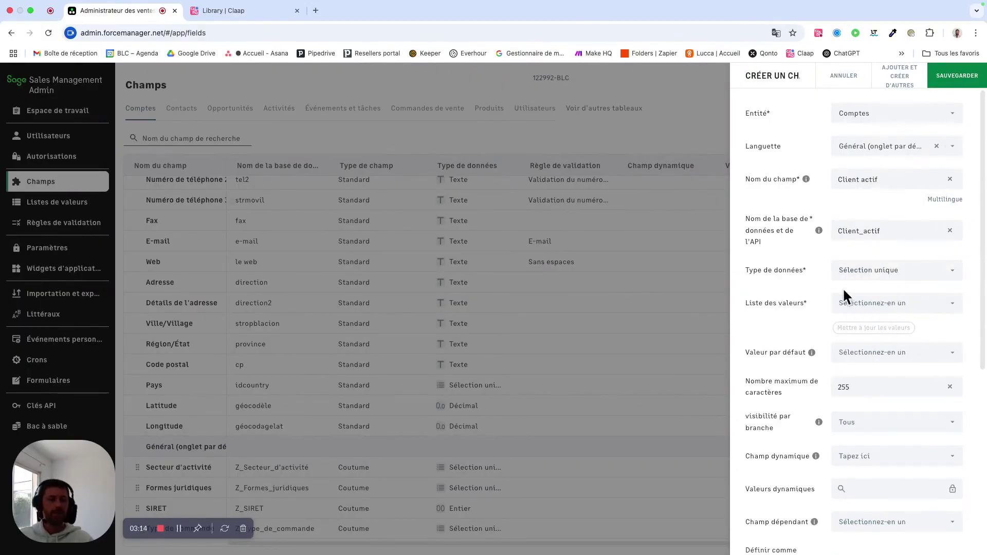
click(849, 307)
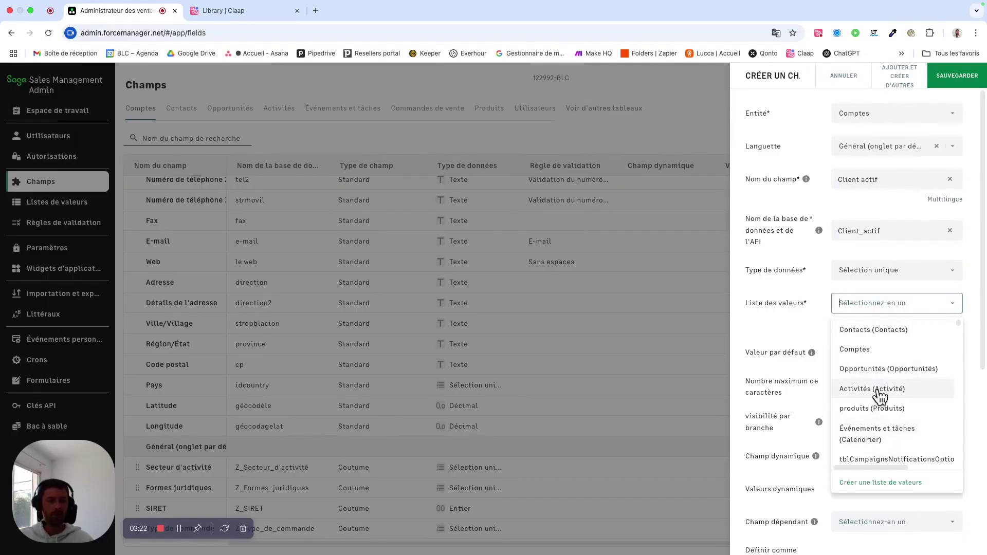
click(870, 483)
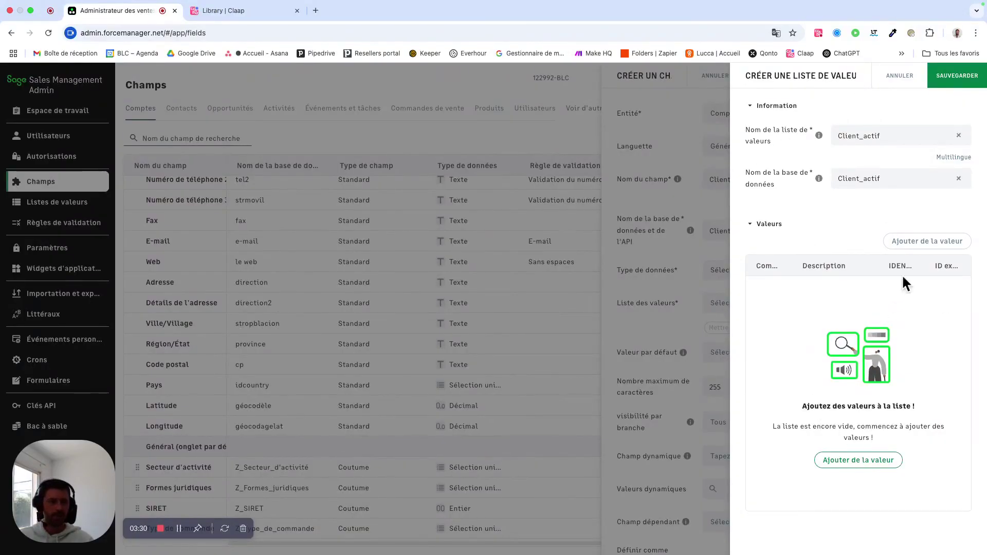
Add the values "Oui" and "Non" to the Client_actif value list and save the list.
click(880, 466)
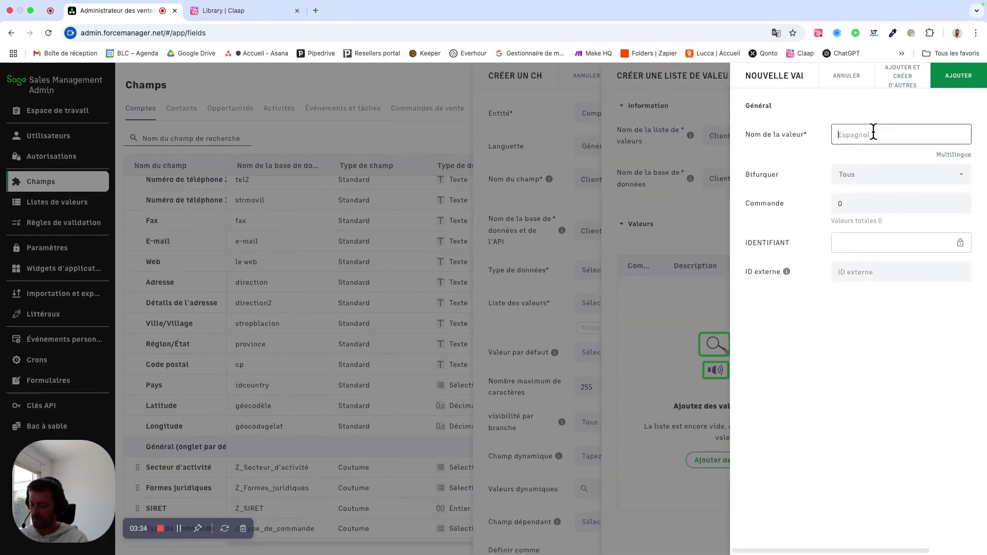
text(0)
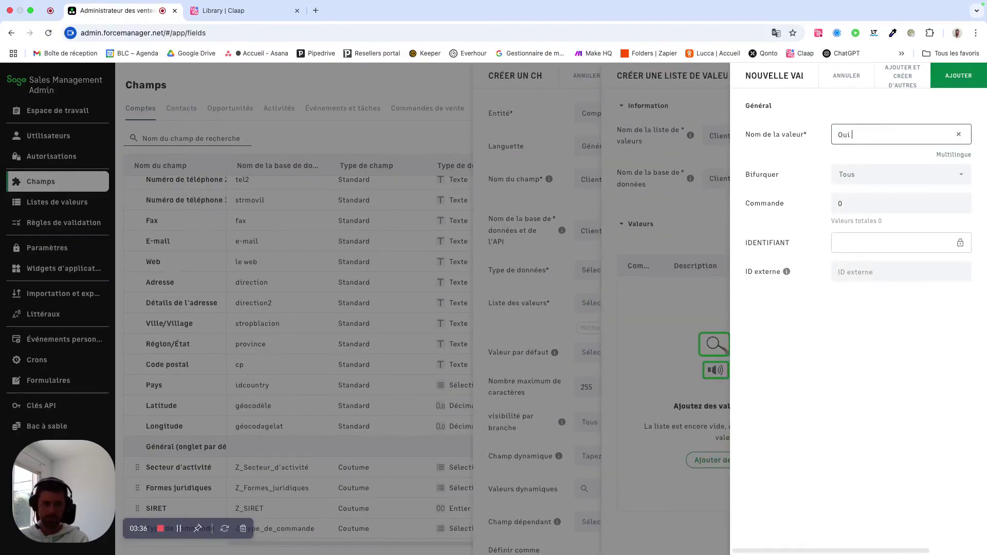
click(959, 76)
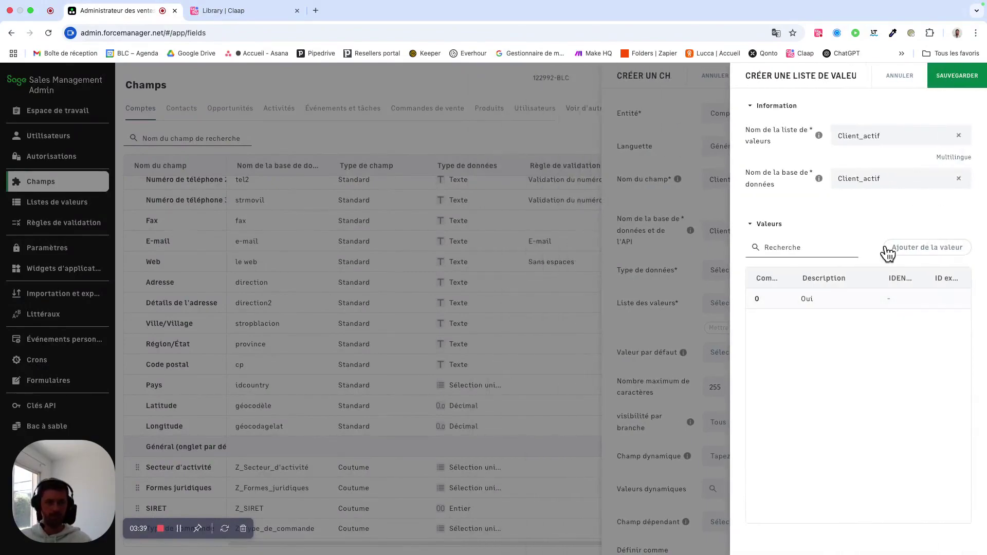
click(920, 248)
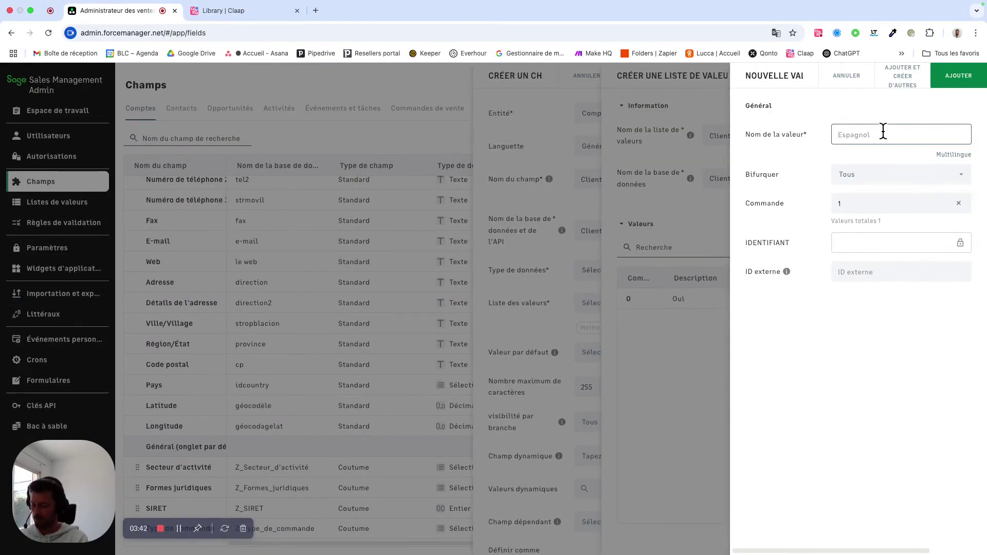
text(Non)
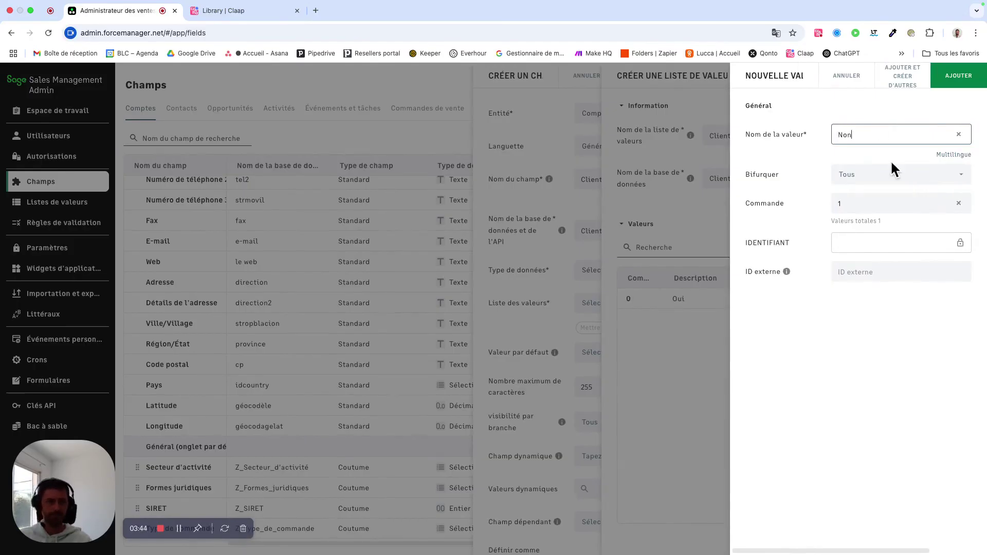
click(962, 79)
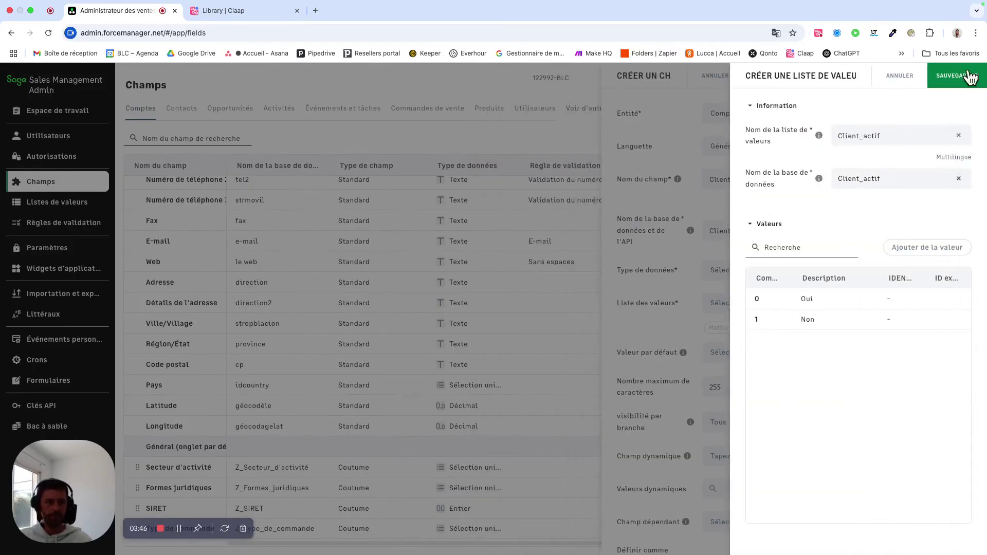
click(962, 80)
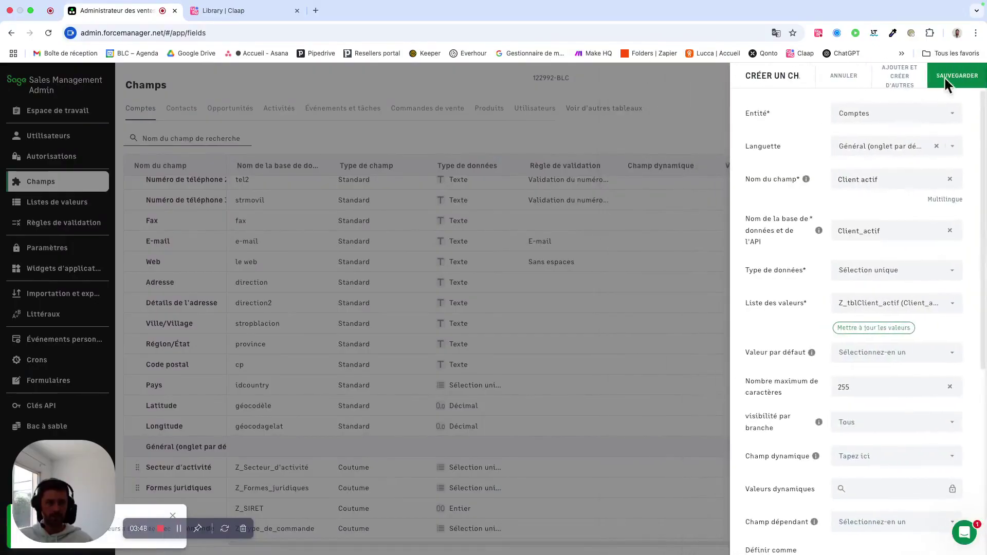
Set the default value of the Client actif field to Non.
click(923, 303)
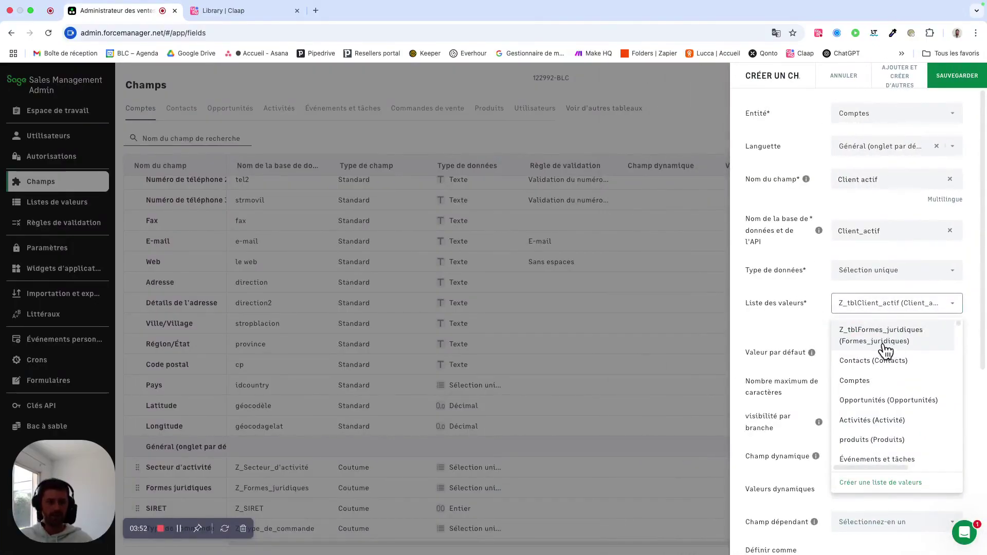
click(809, 314)
scroll(817, 309, down, 2)
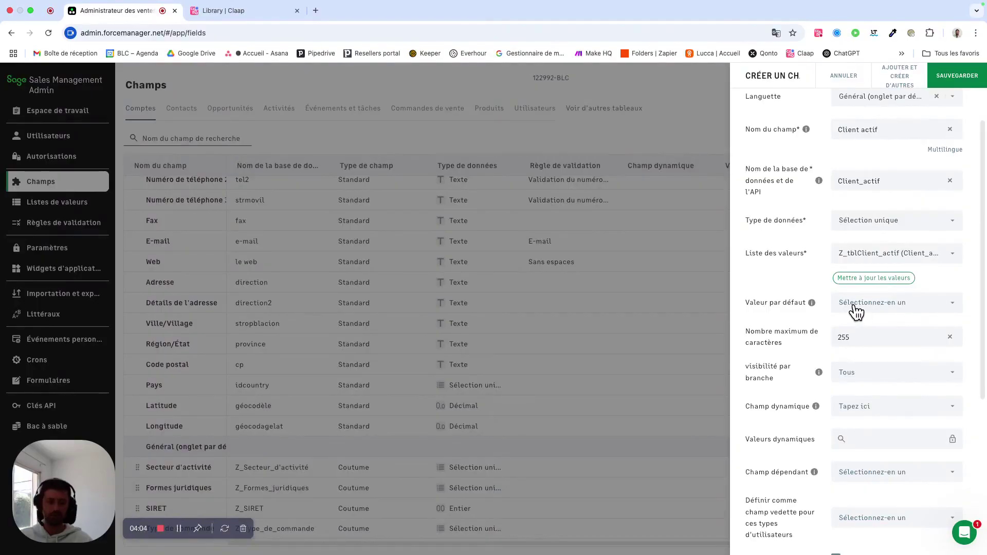
click(855, 307)
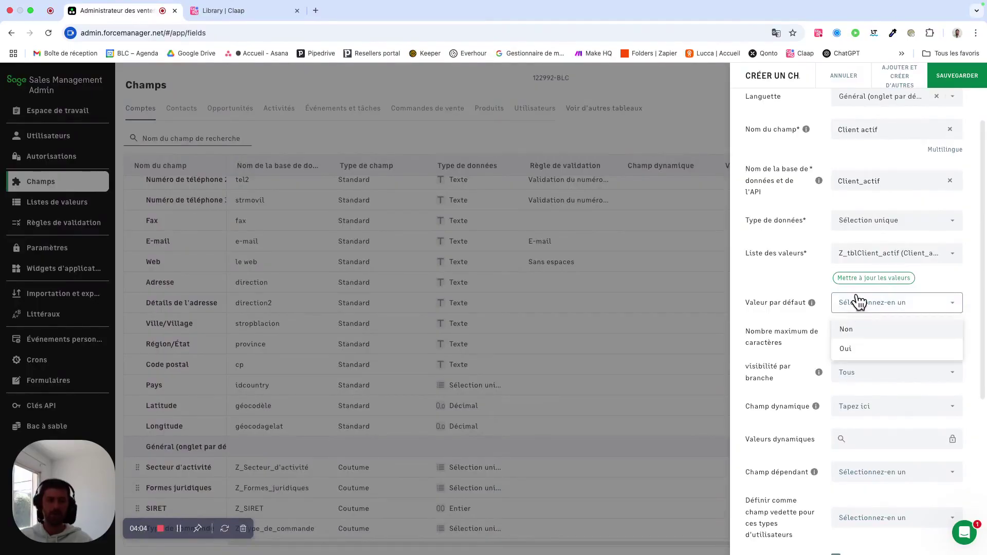
click(862, 333)
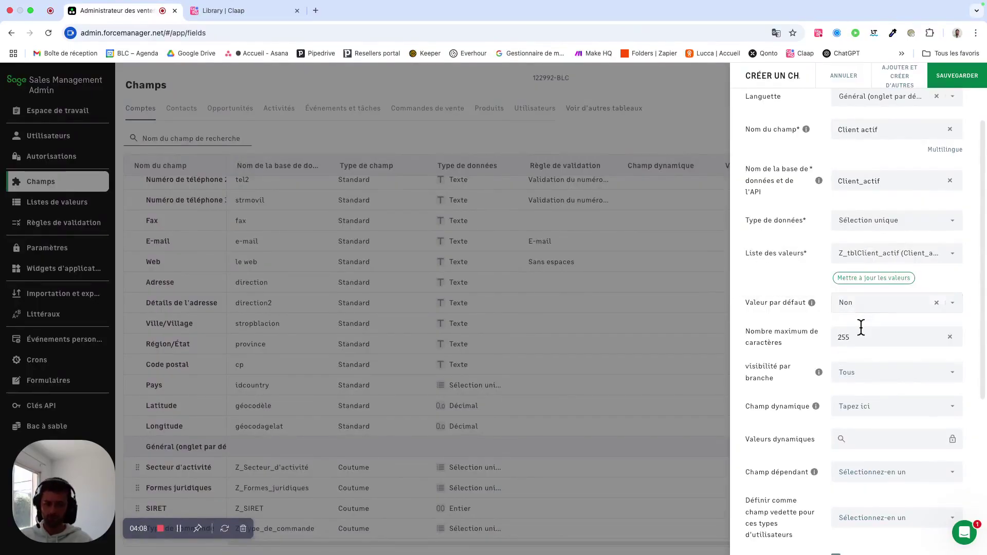
scroll(788, 229, down, 3)
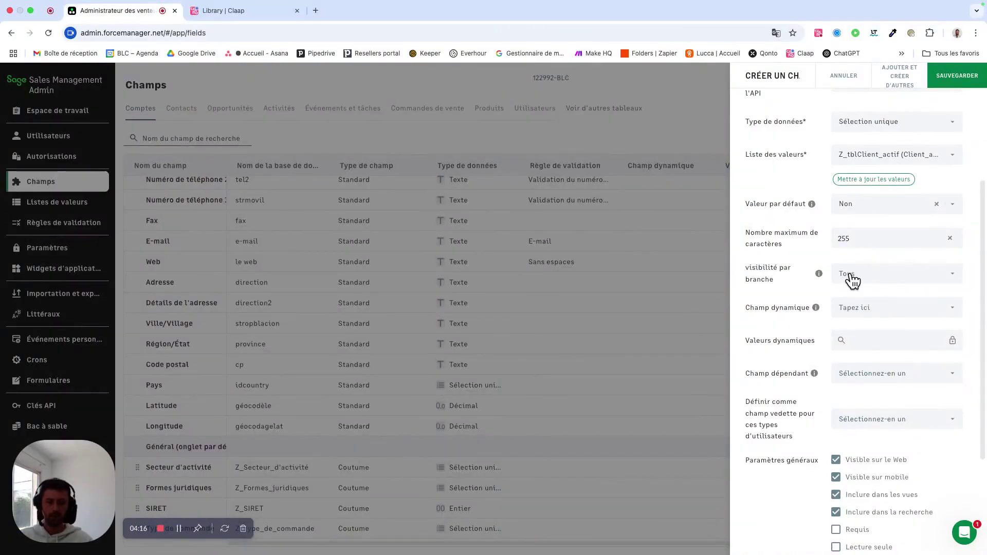
Set the Client actif field's branch visibility to BLC.
click(851, 280)
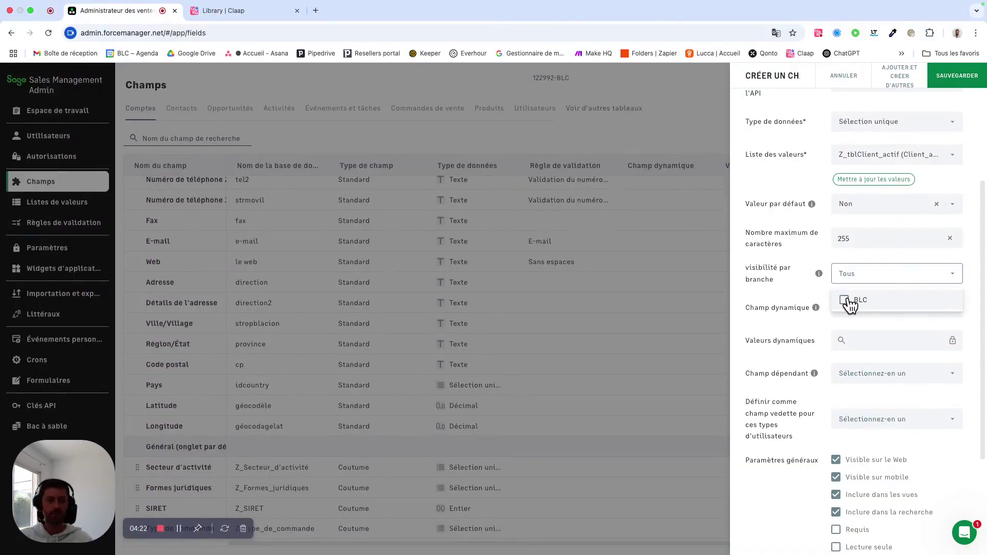
click(845, 301)
click(803, 281)
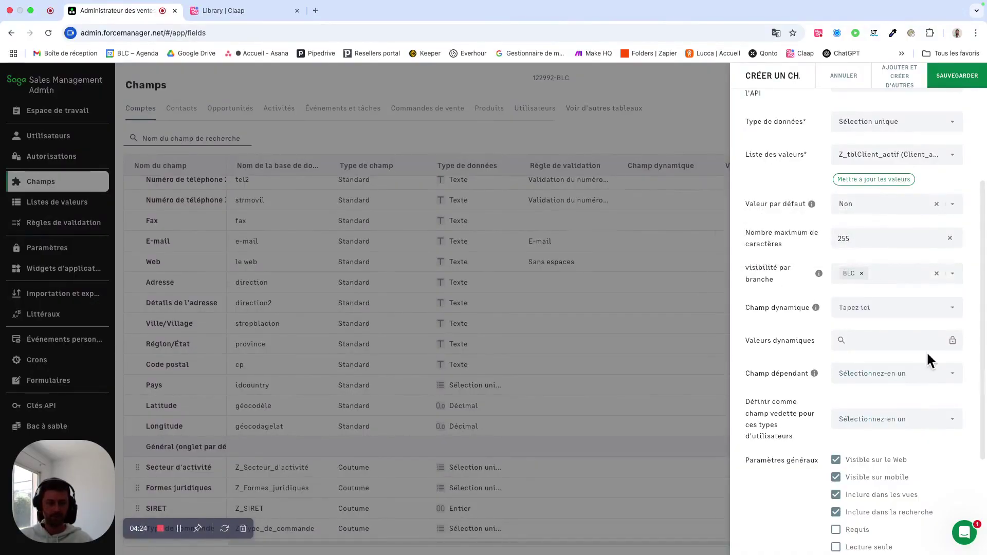
Review the user types for which the Client actif field can be set as a featured field, leaving none selected.
scroll(926, 350, down, 3)
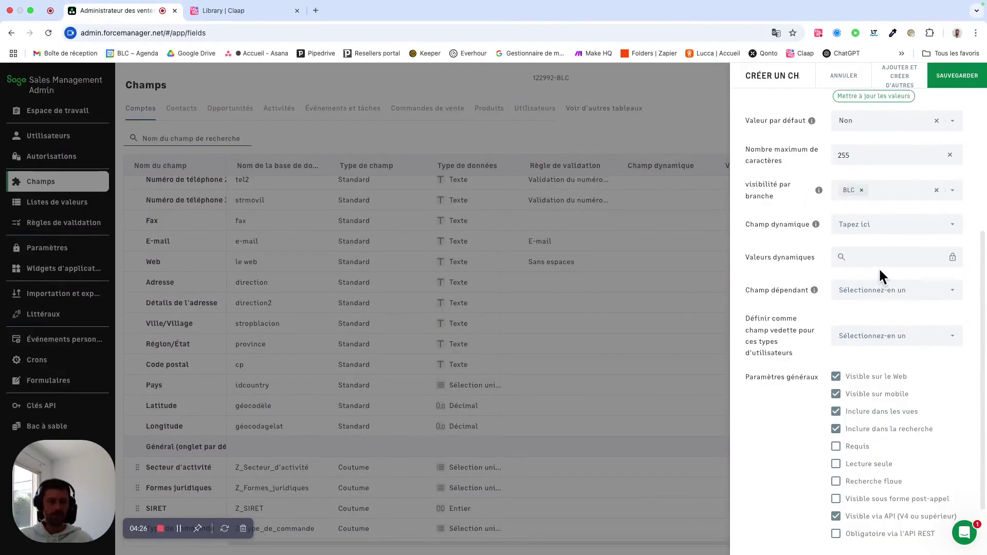
scroll(882, 273, down, 1)
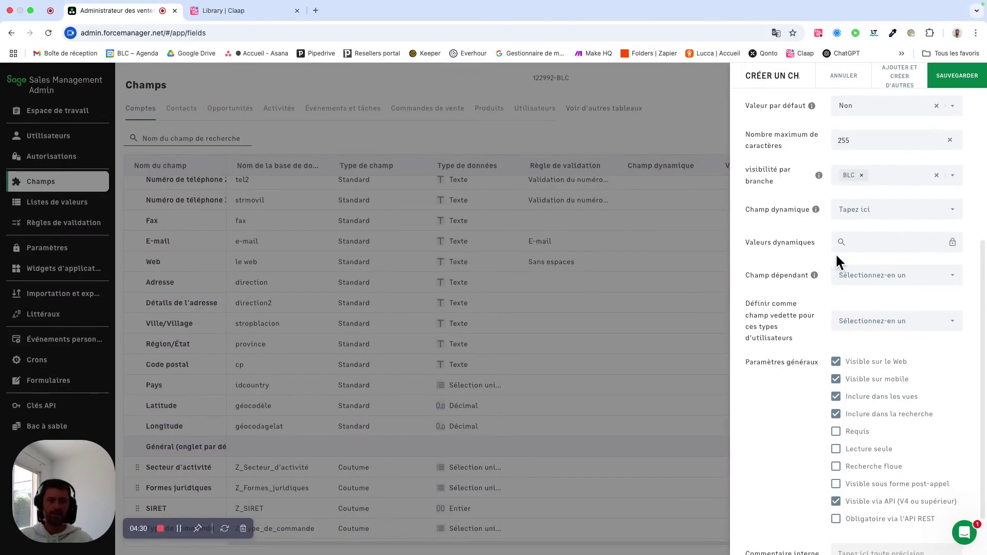
click(855, 325)
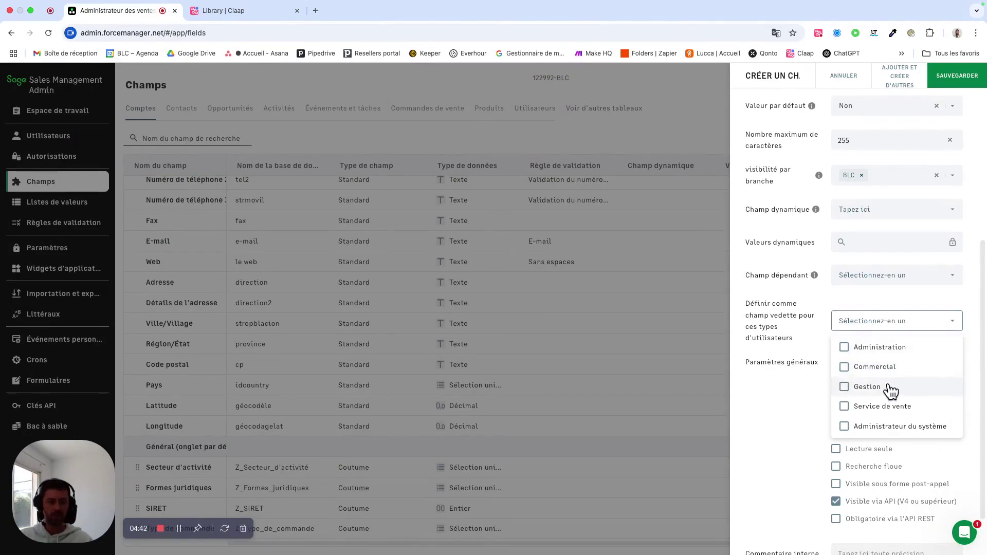
click(807, 403)
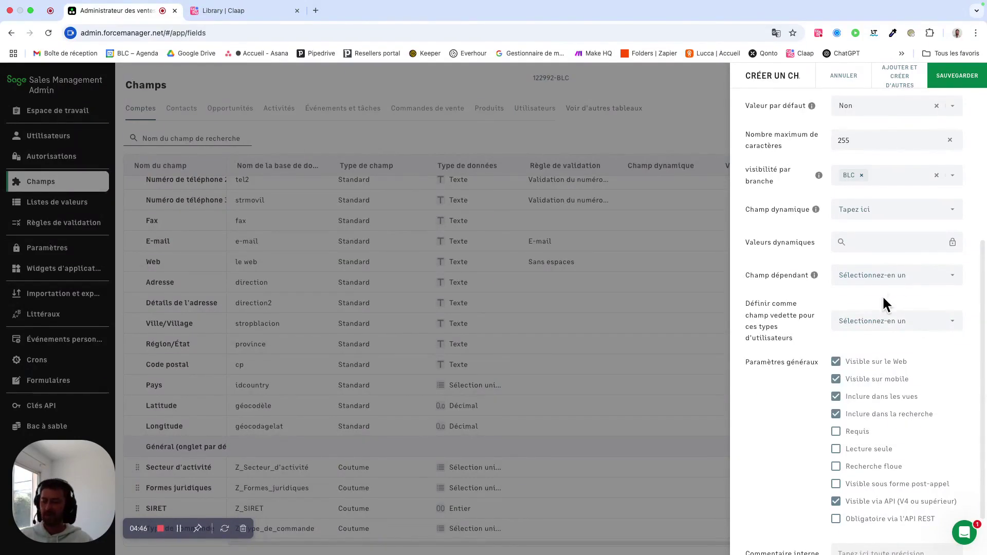
Save the Client actif field and locate it in the General section of the Comptes field list.
scroll(886, 304, down, 2)
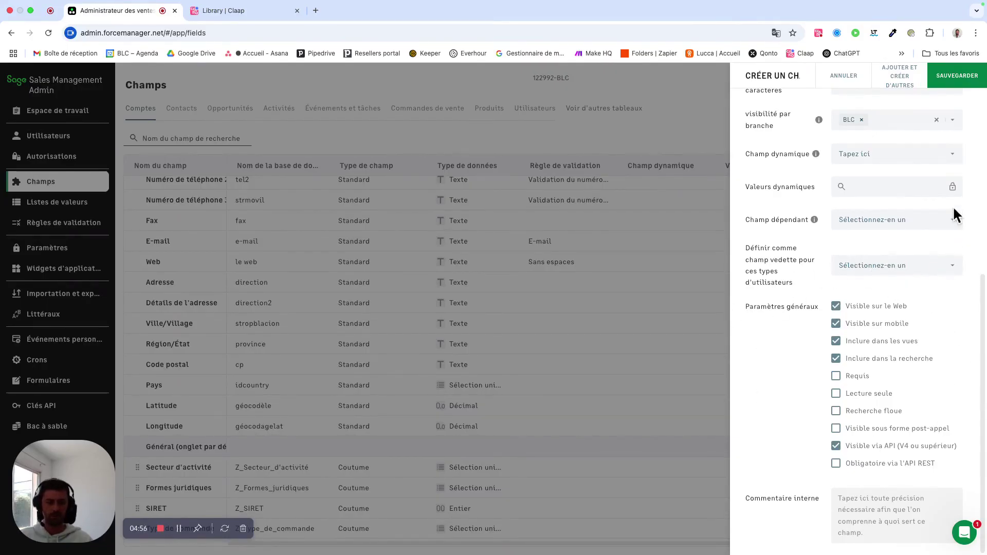
click(957, 77)
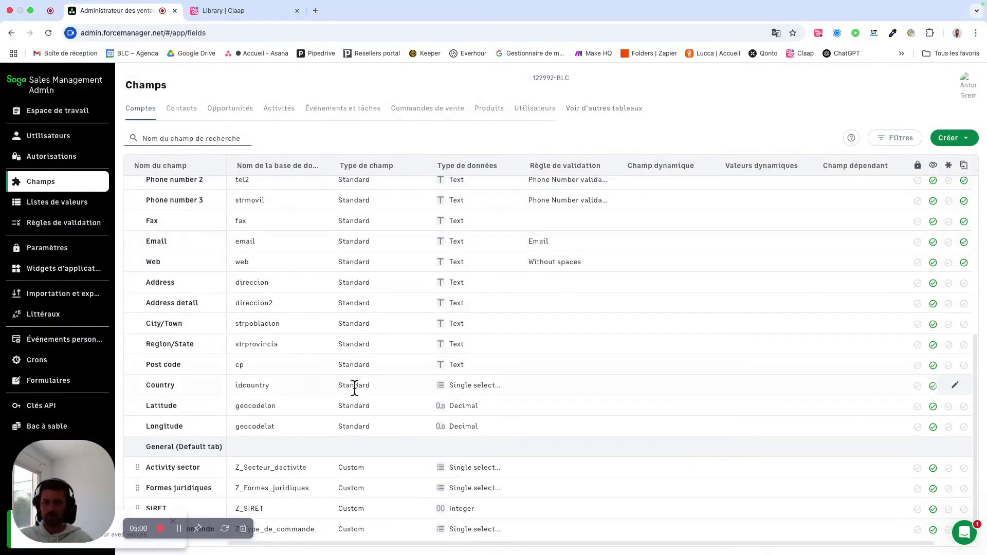
scroll(460, 339, down, 1)
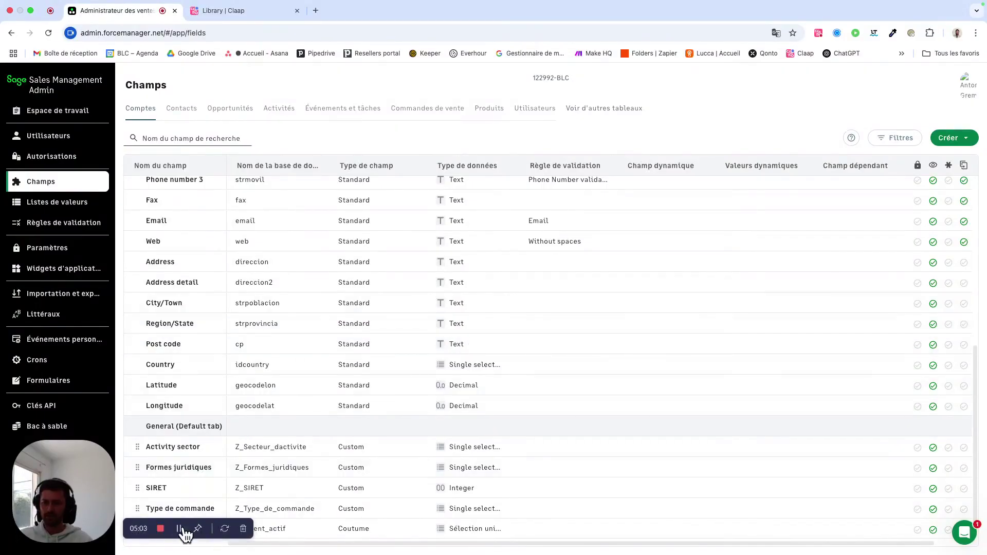
drag(137, 528, 129, 374)
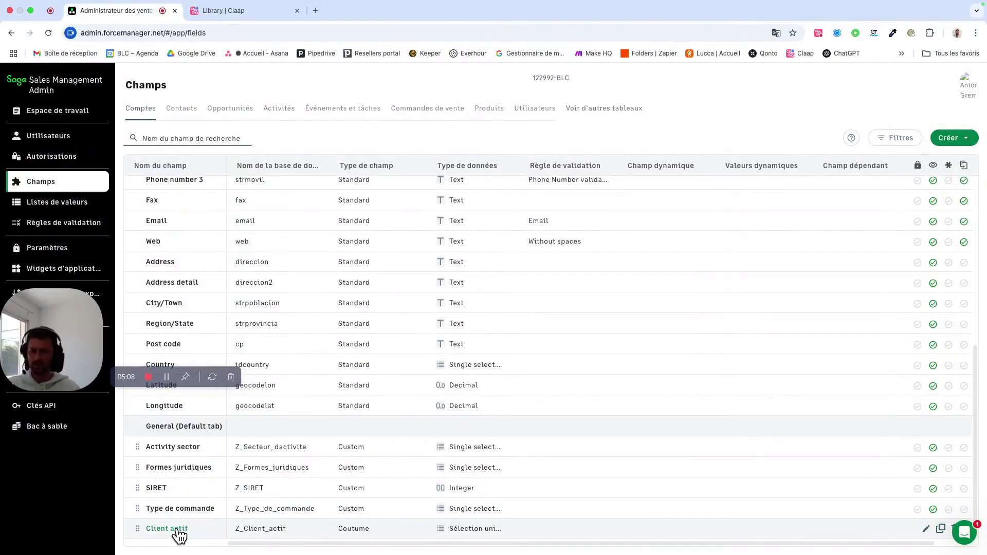